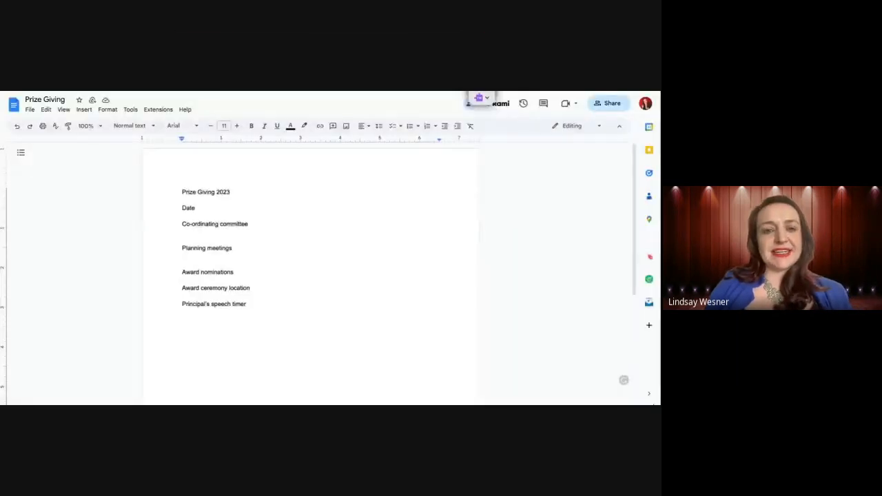
Insert a date smart chip set to Jun 1, 2023 after the Date label
left_click(86, 96)
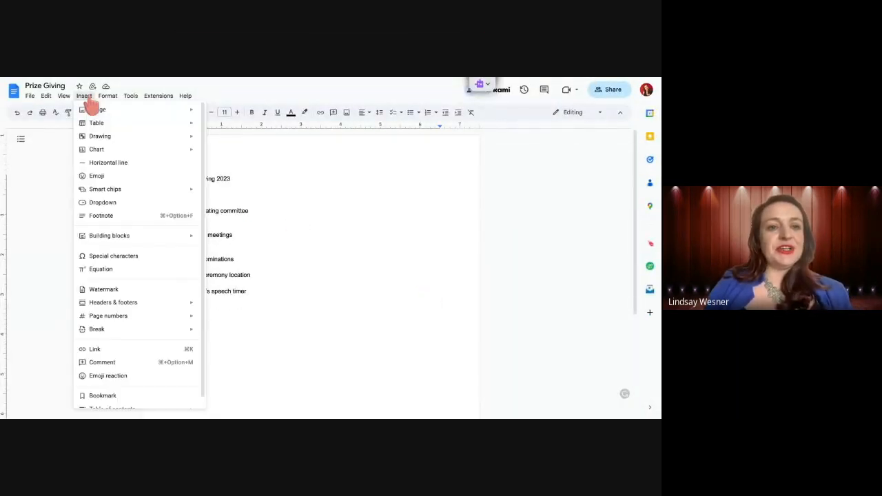
mouse_move(122, 191)
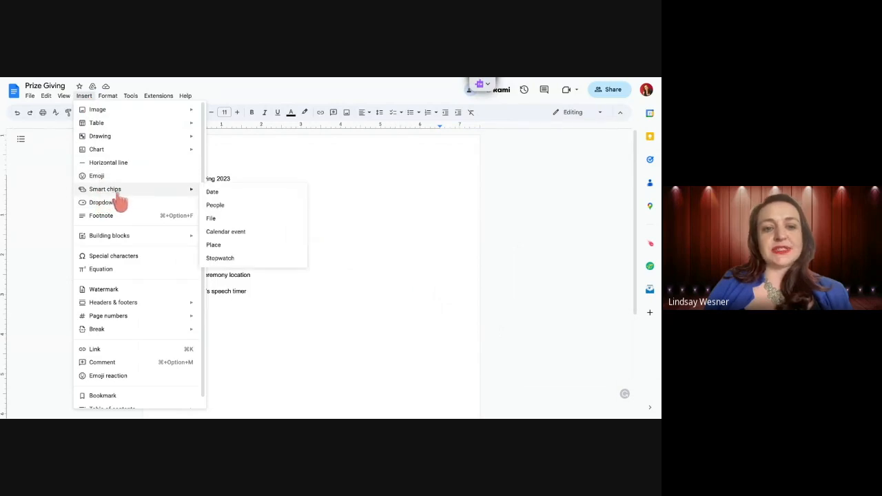
left_click(255, 180)
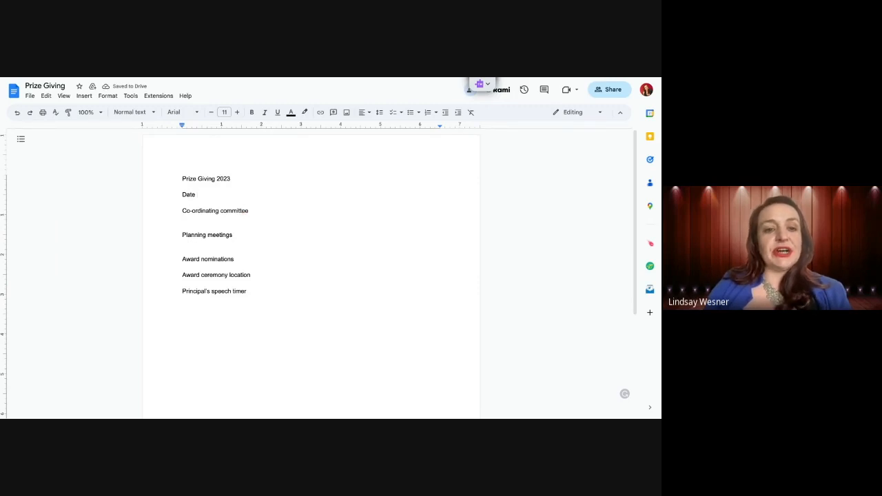
type("@")
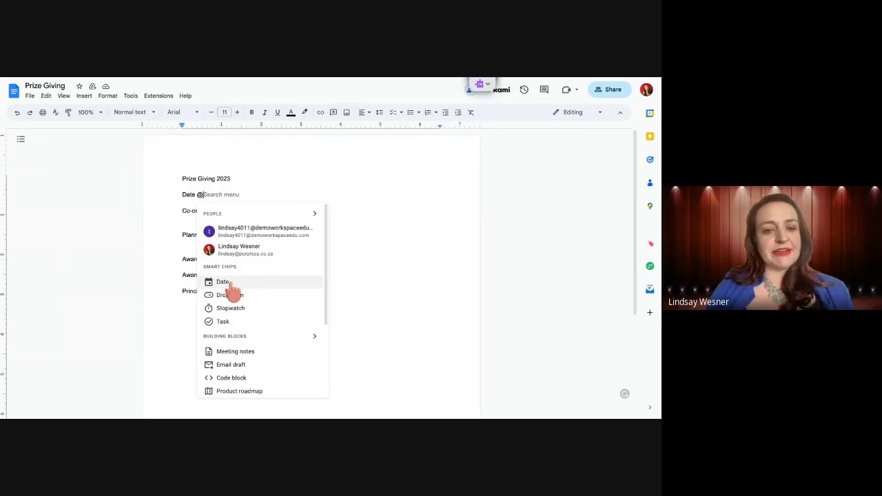
left_click(224, 282)
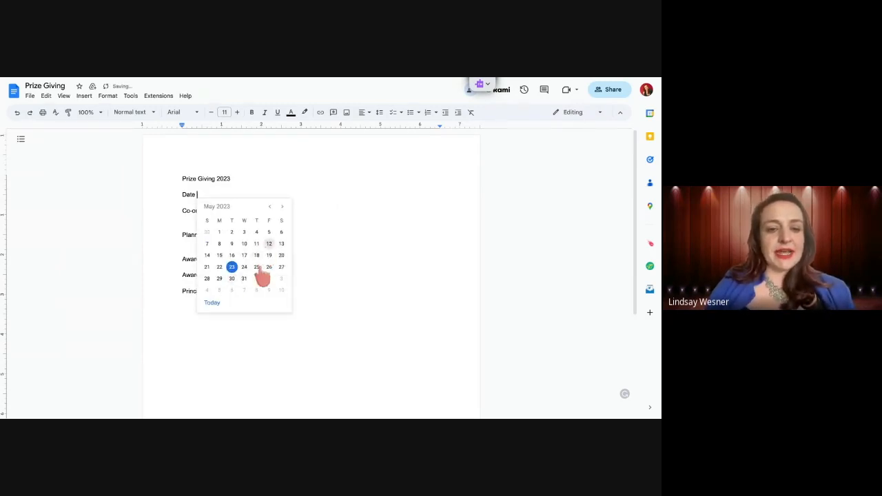
left_click(282, 207)
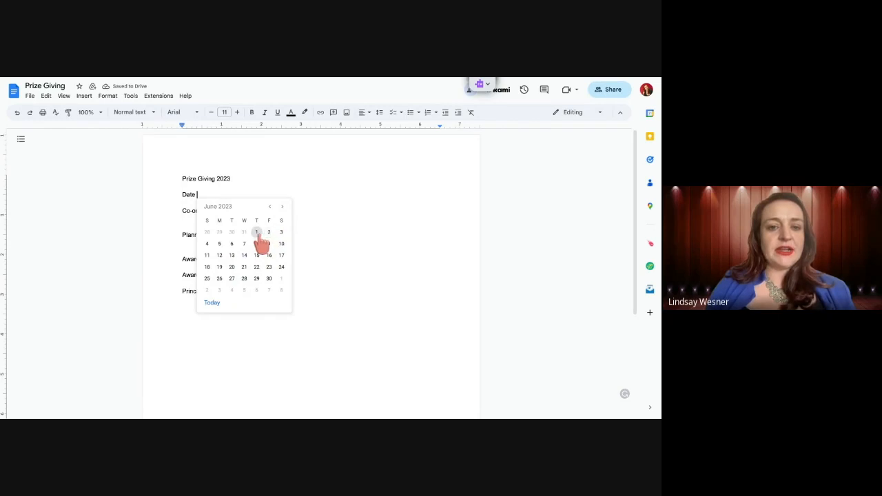
left_click(256, 233)
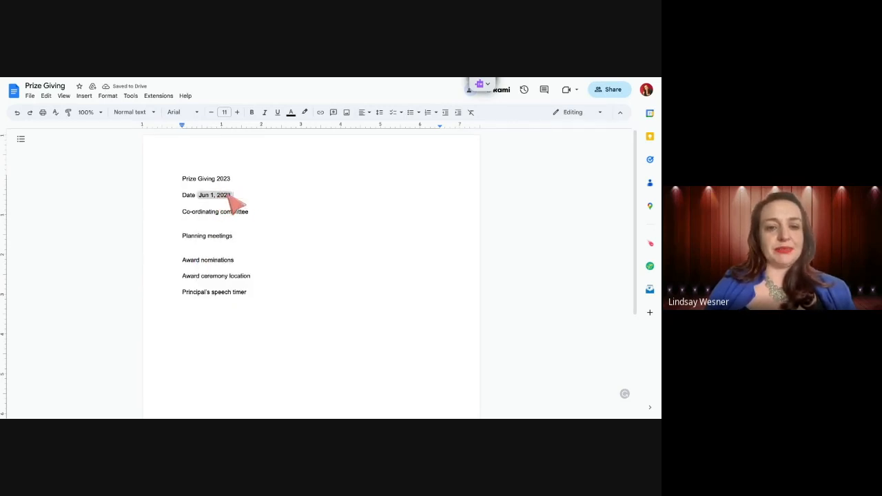
Add people chips for the four committee members on a new line below Co-ordinating committee, and remove a spare blank line before Planning meetings
key("Return")
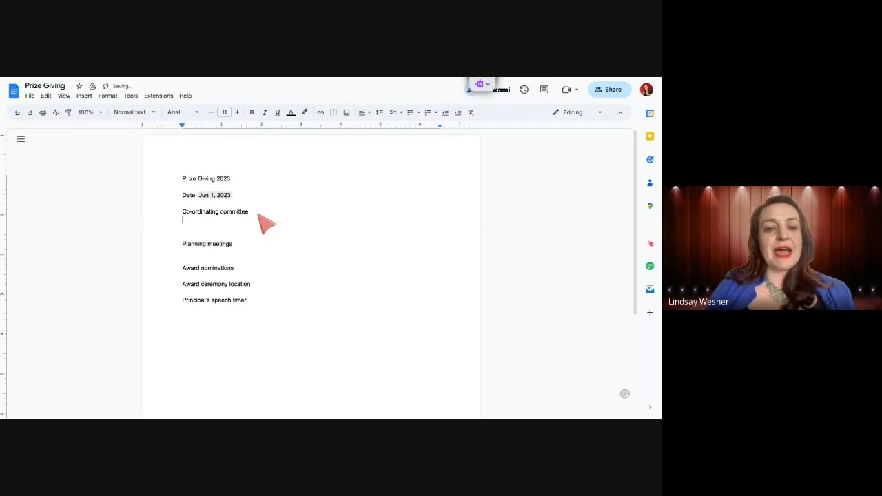
type("@Irene")
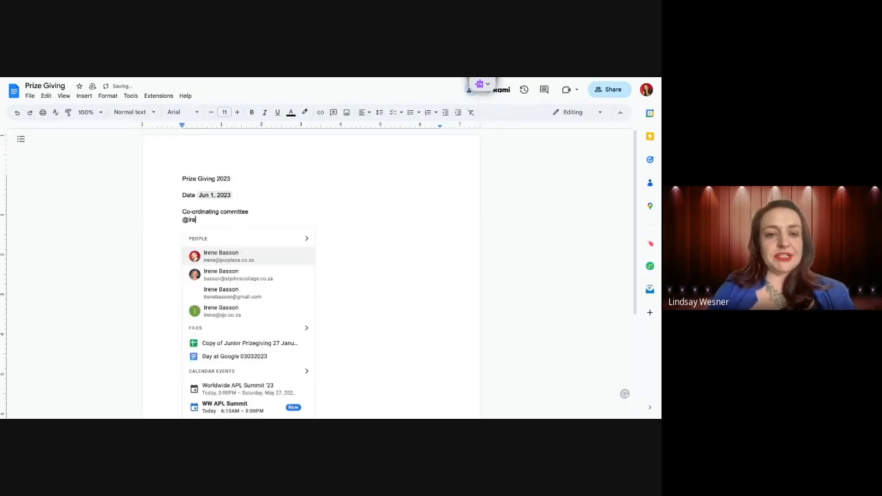
left_click(243, 255)
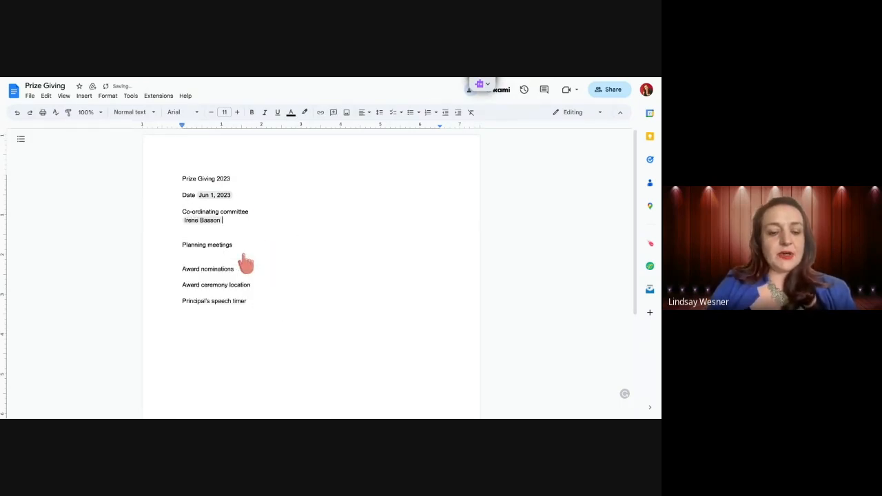
type("Ca")
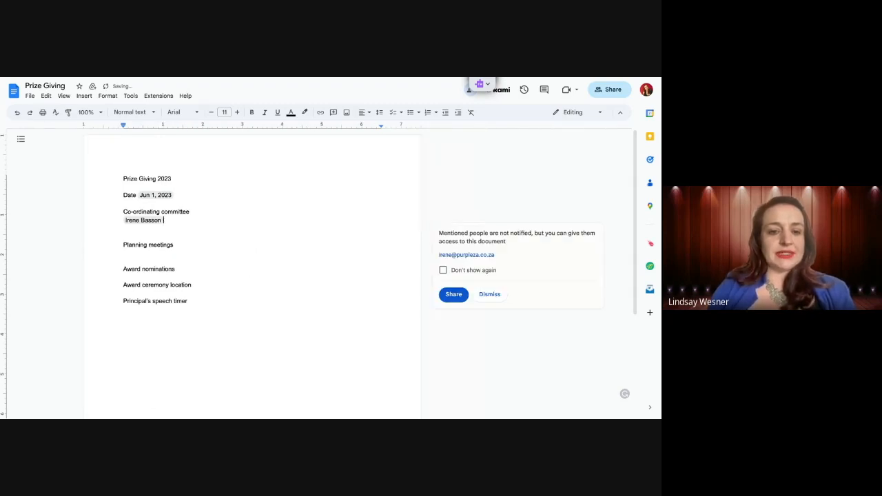
type("@car")
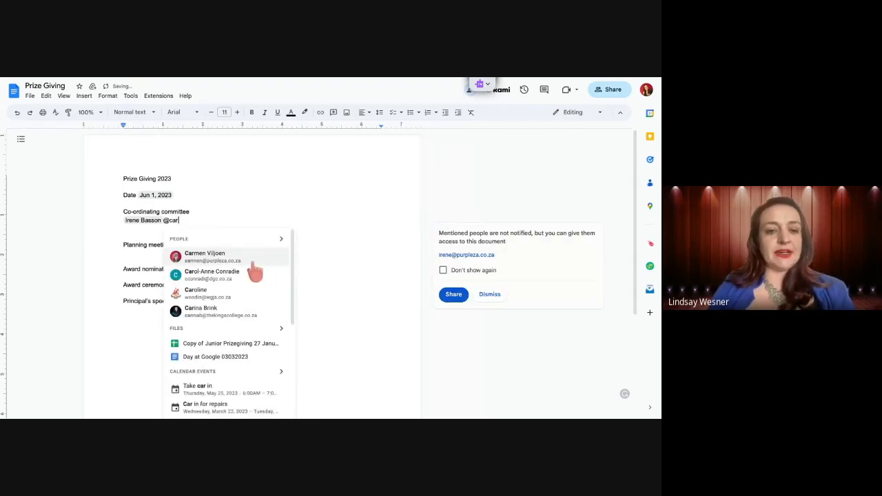
left_click(252, 262)
type("@lind")
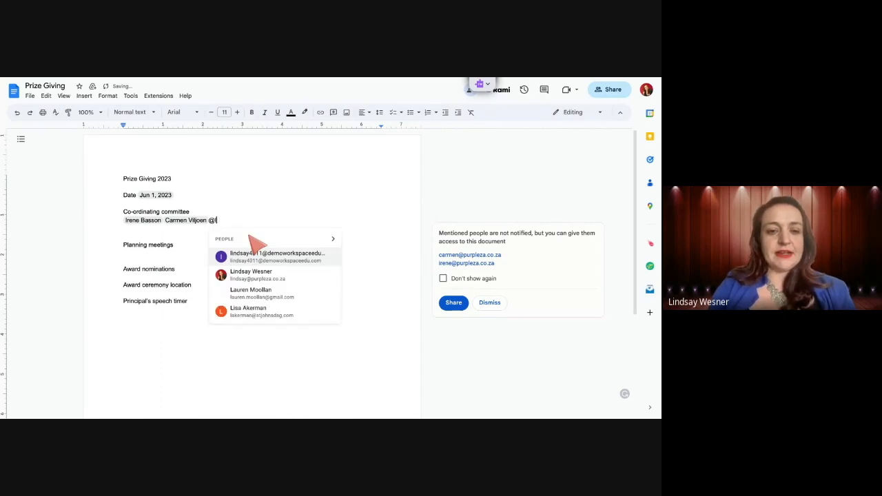
left_click(271, 276)
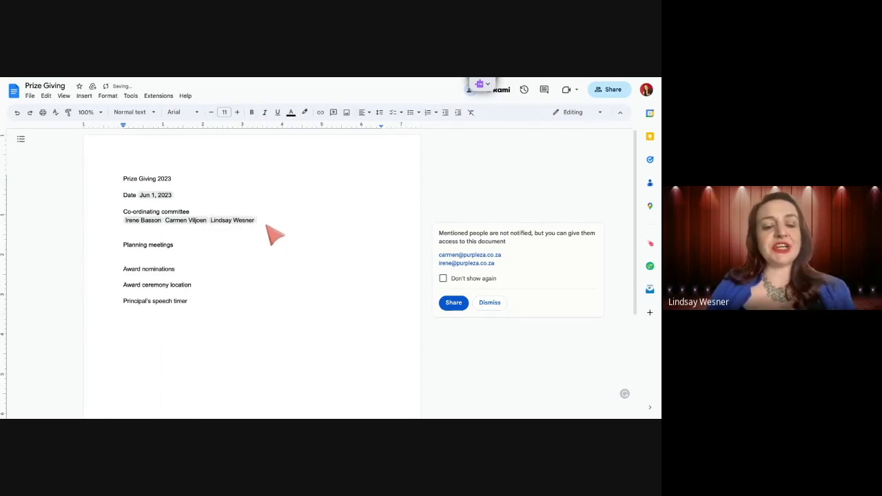
type("@ilon")
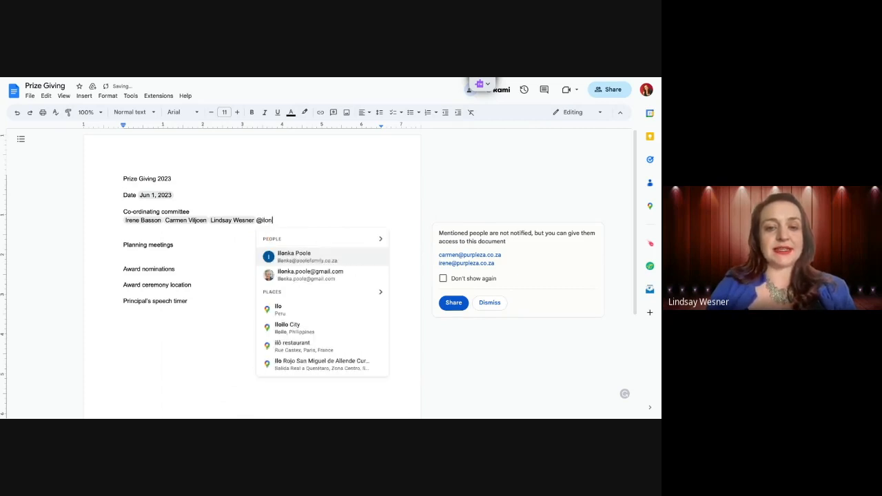
left_click(321, 259)
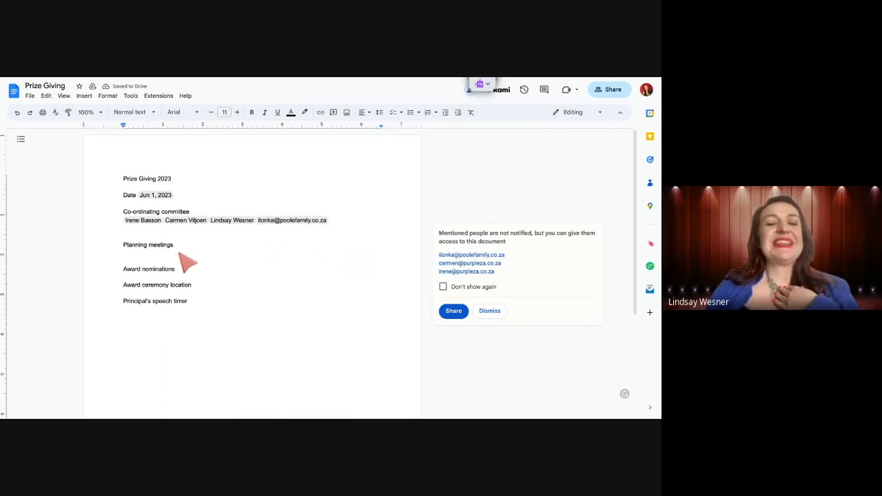
key("BackSpace")
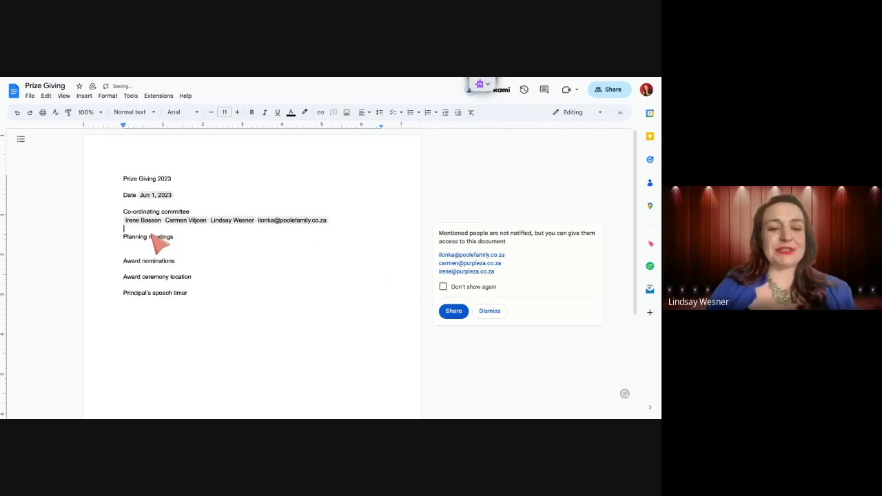
Insert a calendar event smart chip for New Kids on the Google Block below Planning meetings and open its event preview
left_click(142, 247)
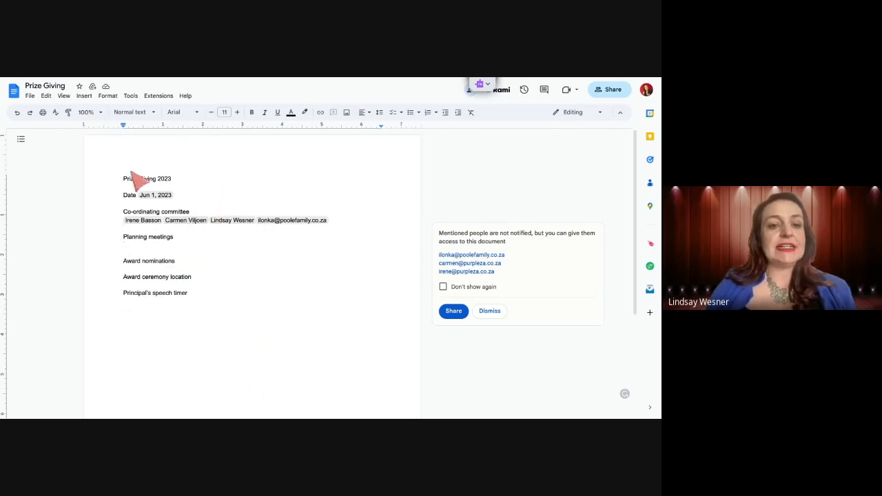
mouse_move(153, 221)
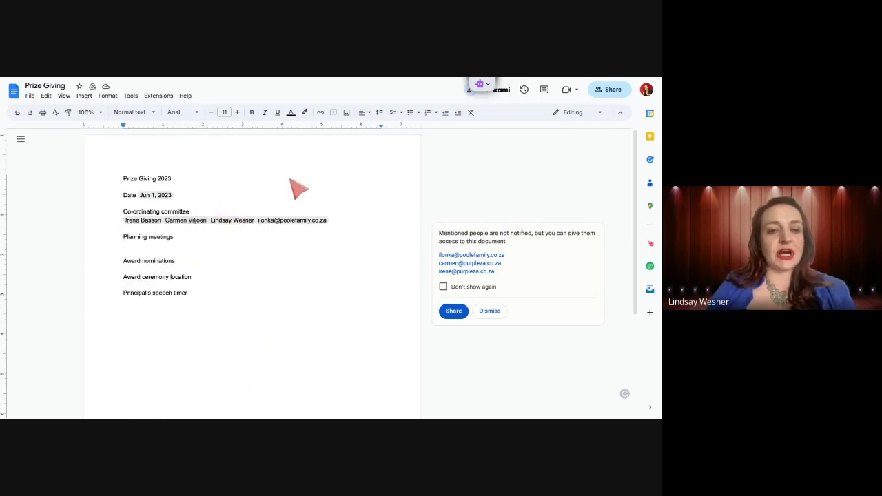
type("@")
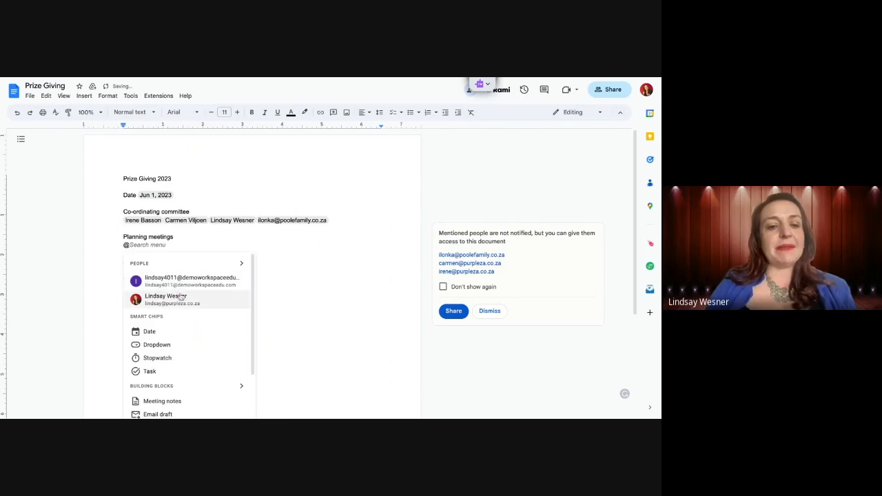
key("Escape")
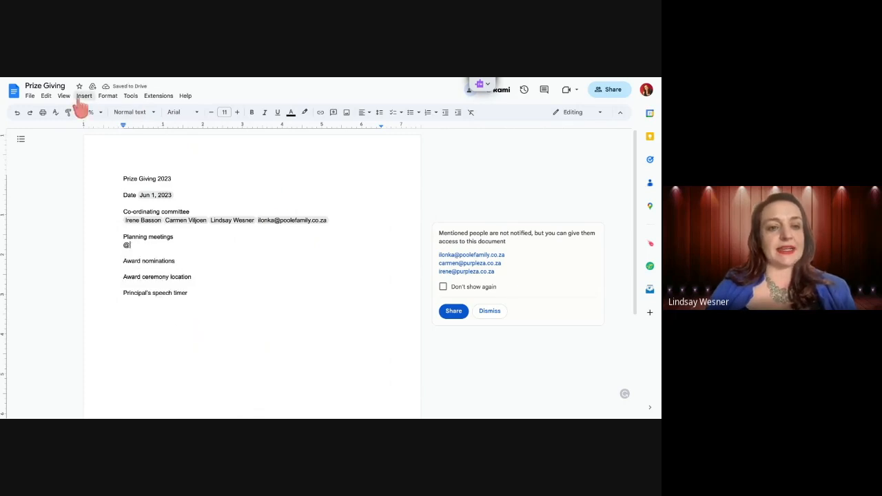
left_click(84, 96)
mouse_move(124, 190)
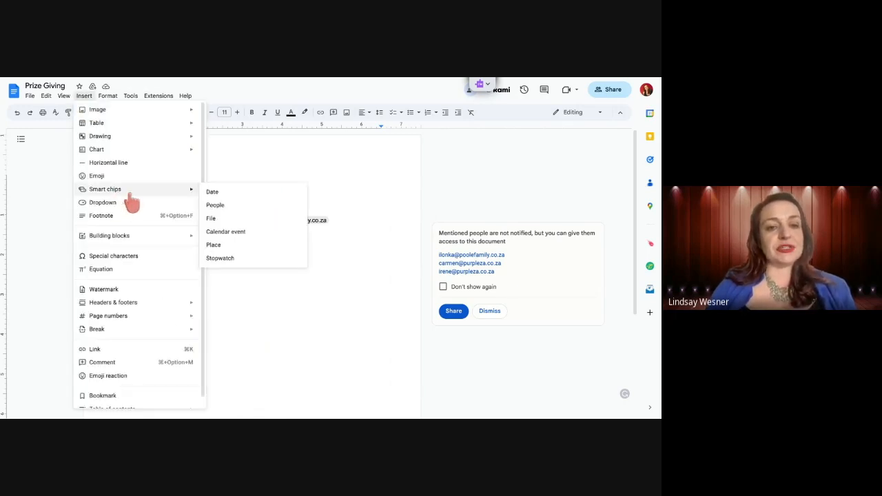
left_click(255, 231)
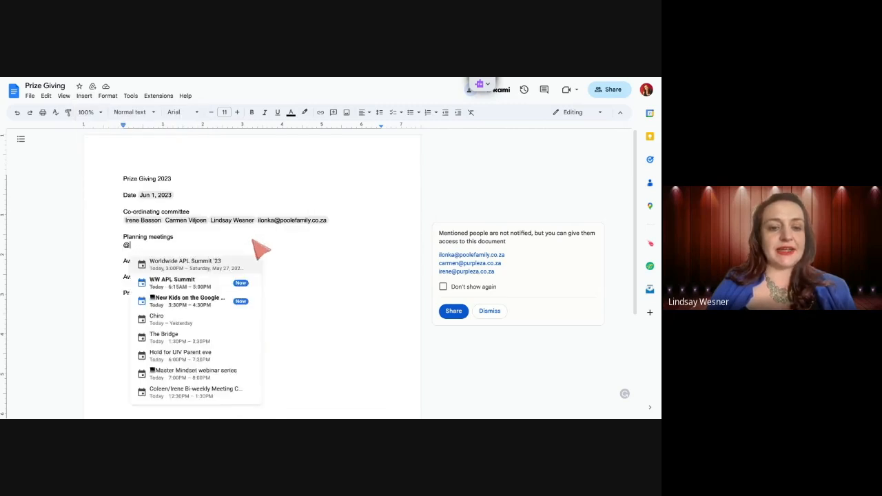
left_click(195, 307)
mouse_move(252, 221)
left_click(238, 309)
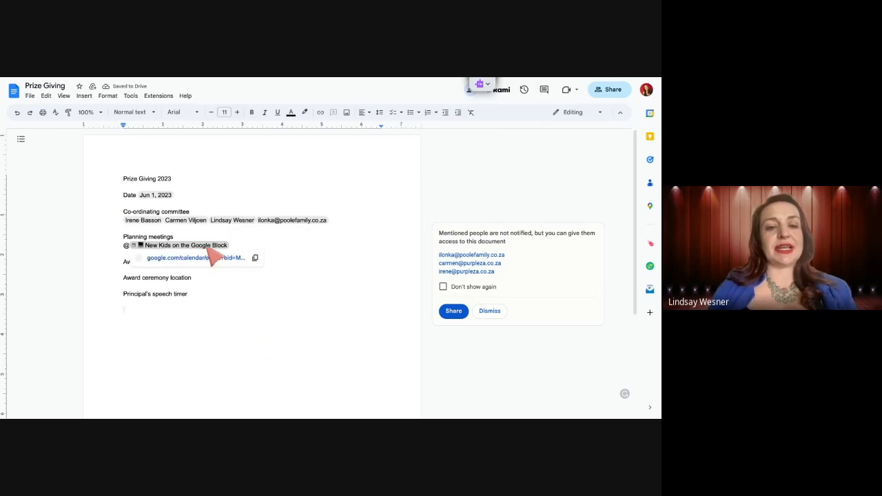
left_click(228, 246)
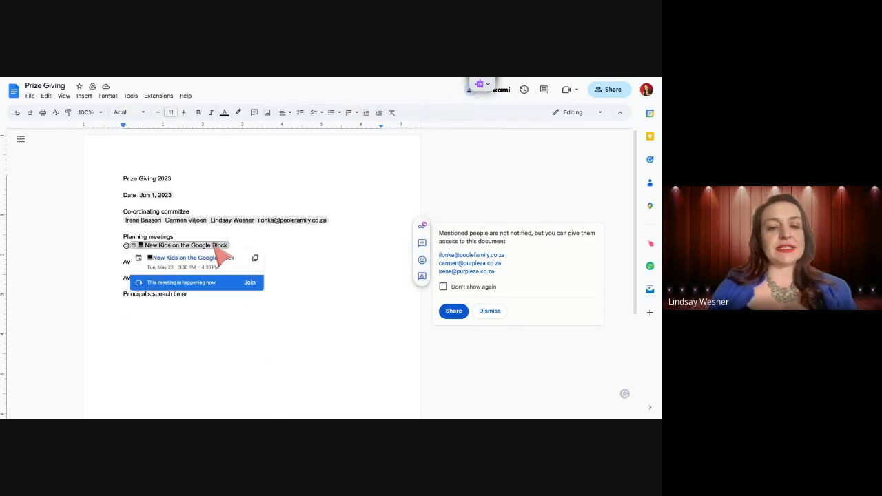
Delete the New Kids on the Google Block chip together with the stray @ and line break below Planning meetings
key("BackSpace")
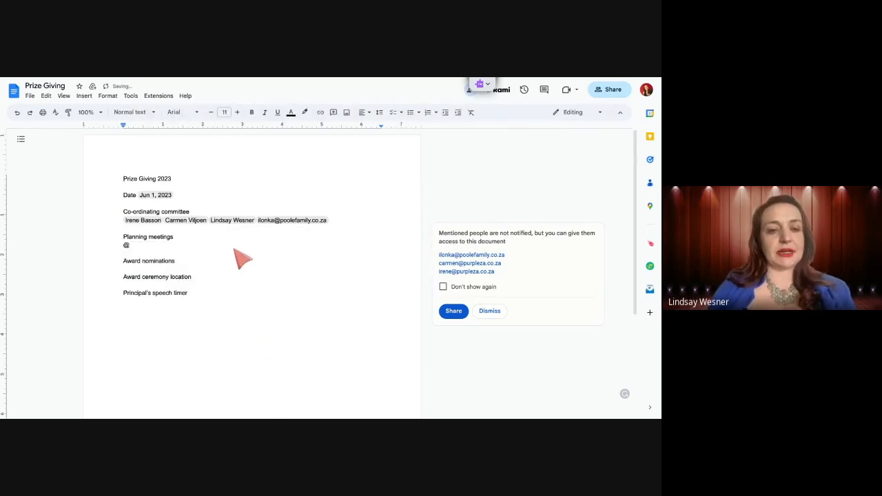
key("BackSpace")
key("BackSpace")
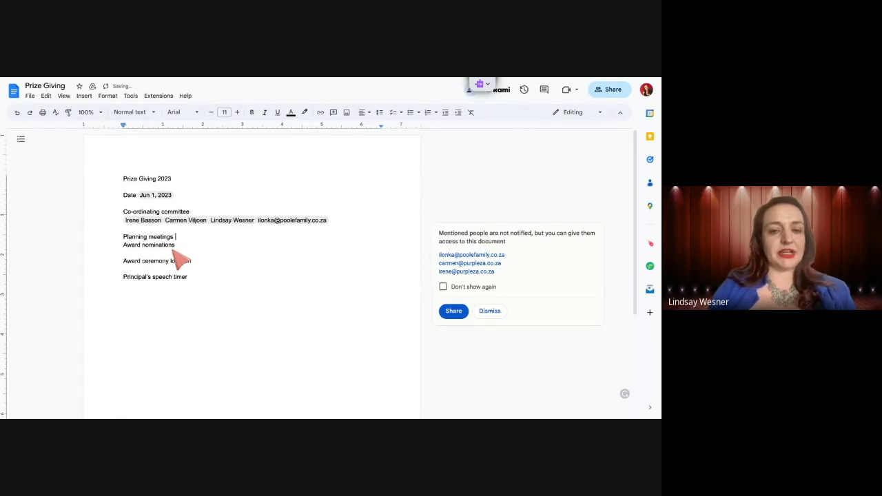
Insert the Worldwide APL Summit '23 calendar event chip on a new line below Planning meetings and expand it into meeting notes
key("Return")
type("@")
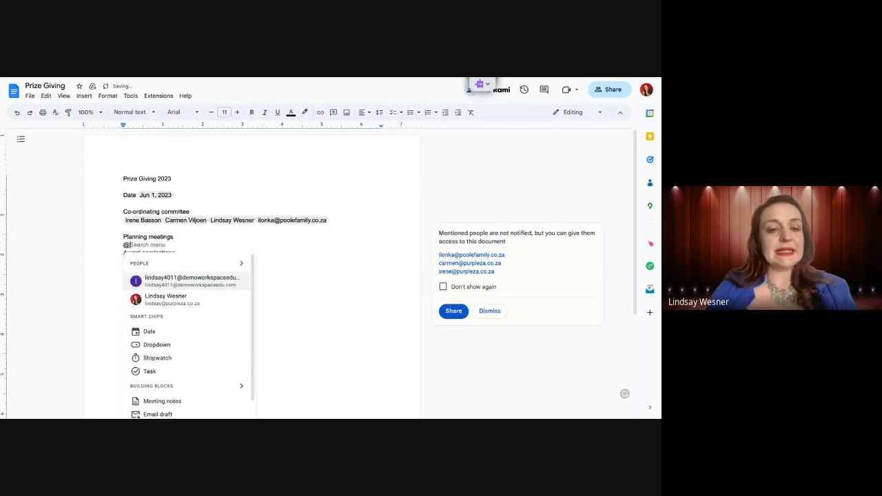
scroll(177, 295, "down", 3)
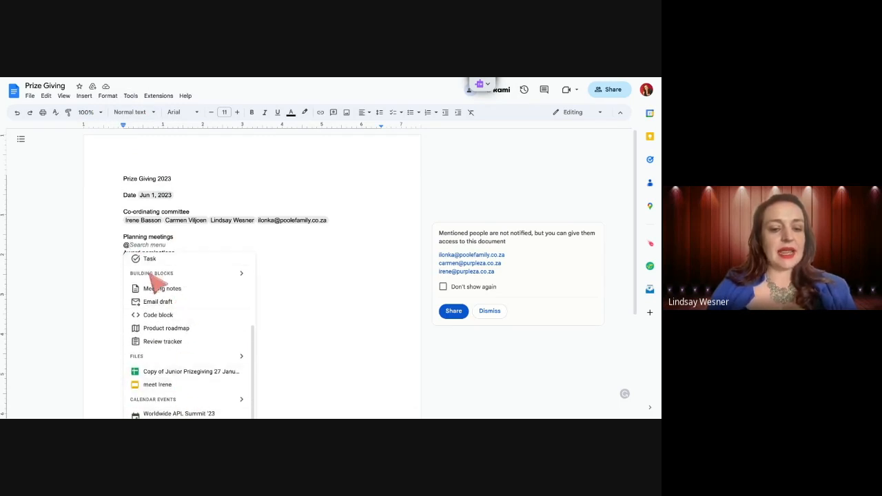
left_click(179, 414)
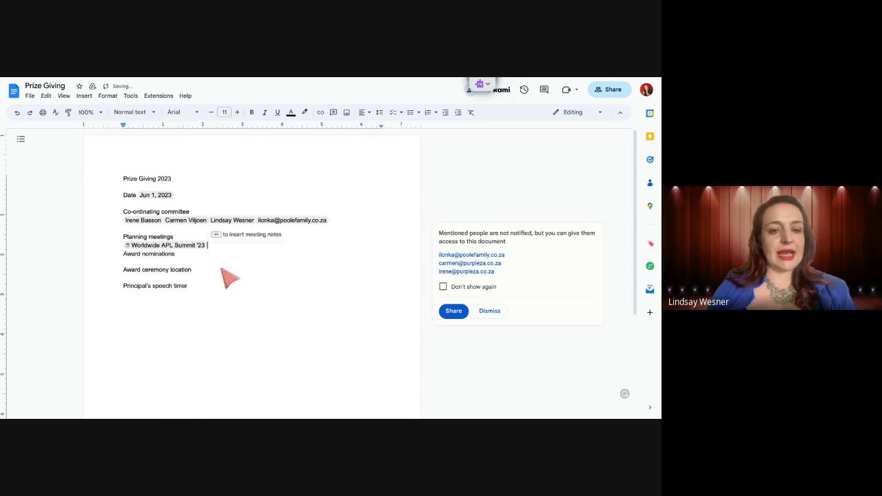
key("Tab")
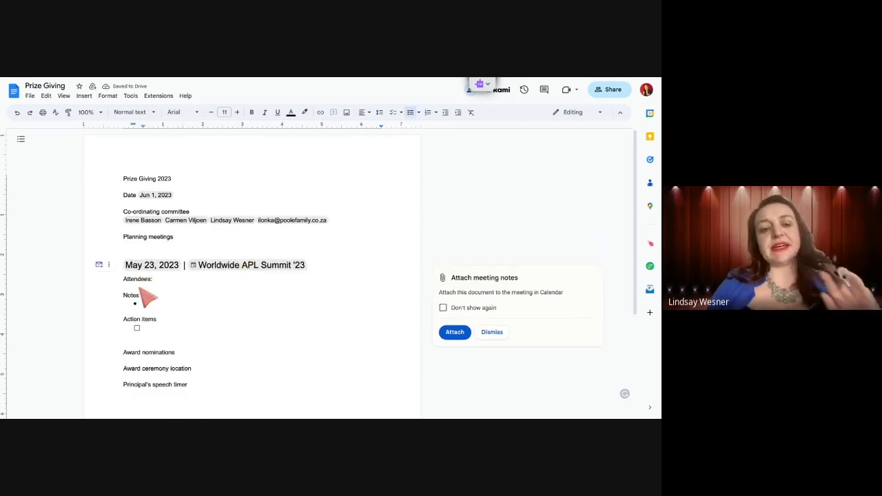
Insert a file chip for the Copy of Junior Prizegiving 27 January 2023 spreadsheet on a new line below Award nominations
scroll(144, 296, "down", 1)
left_click(160, 246)
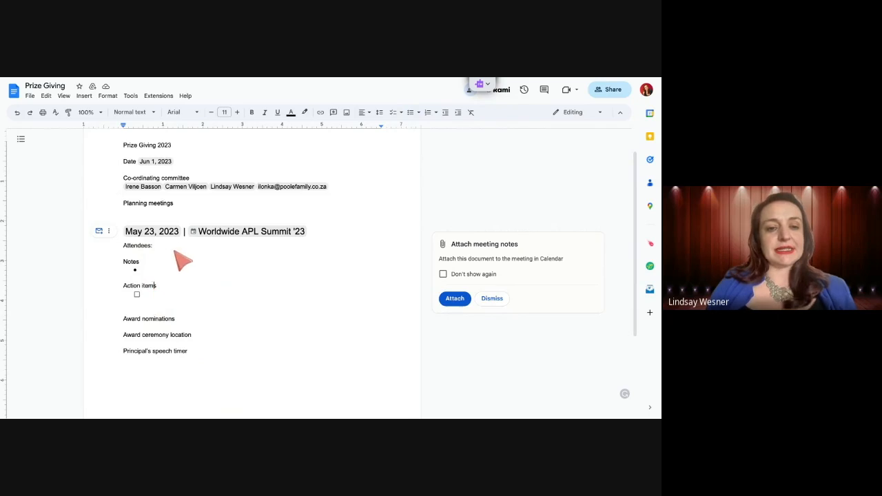
scroll(176, 251, "down", 1)
mouse_move(216, 233)
scroll(219, 238, "down", 1)
left_click(195, 296)
key("Return")
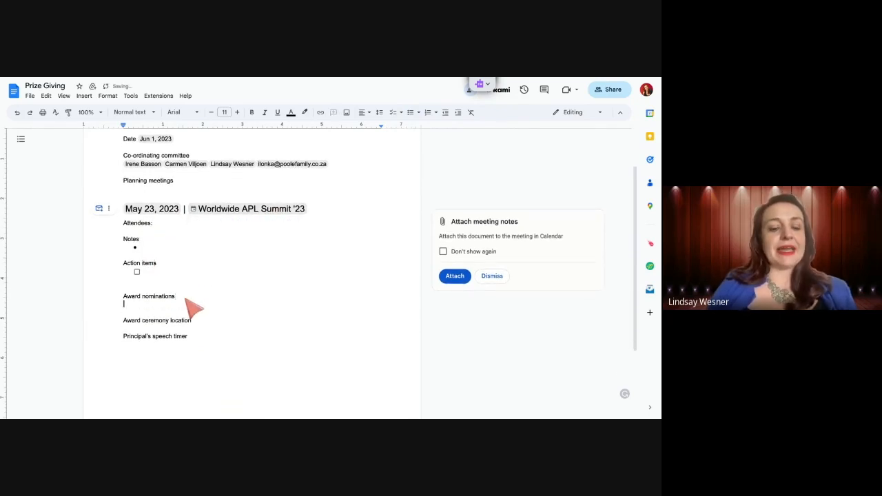
type("@")
scroll(185, 362, "down", 5)
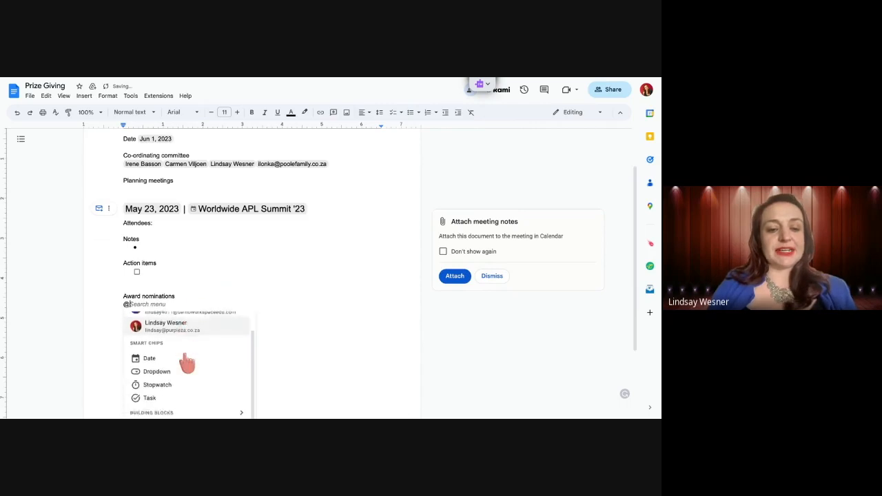
scroll(186, 364, "down", 2)
scroll(234, 355, "down", 3)
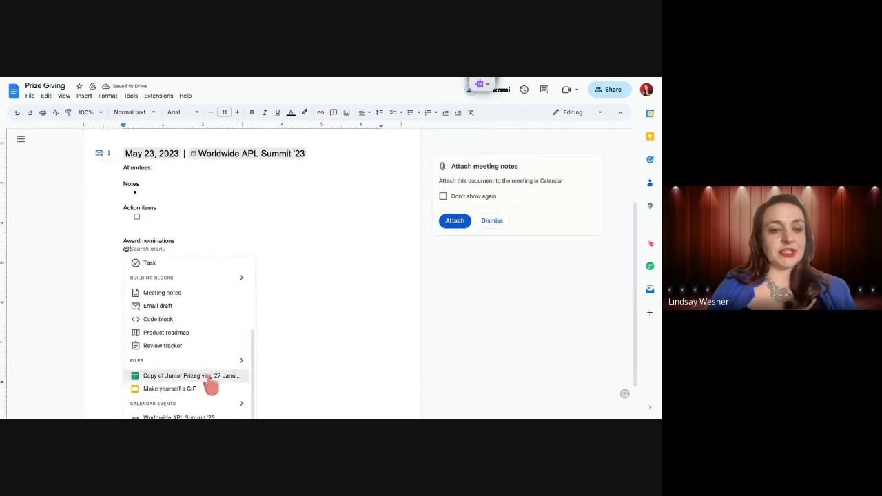
left_click(210, 384)
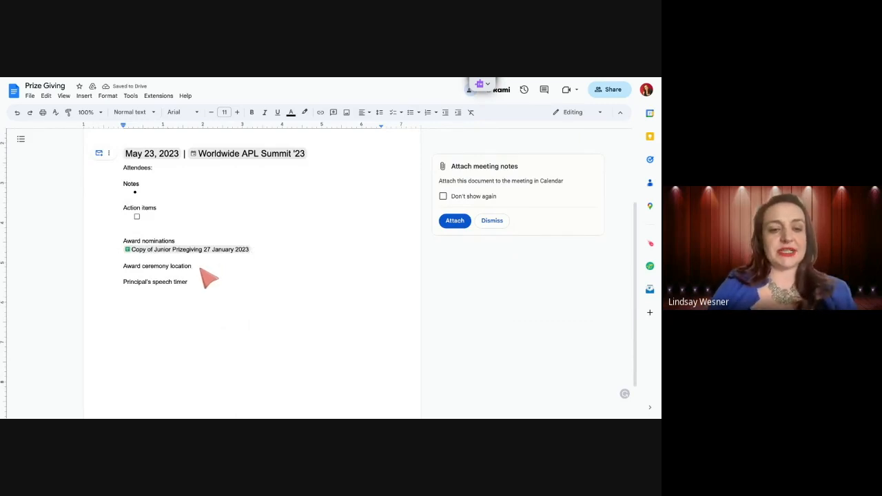
Insert a Cape Town City Hall place chip on a new line below Award ceremony location and view its map preview
key("Return")
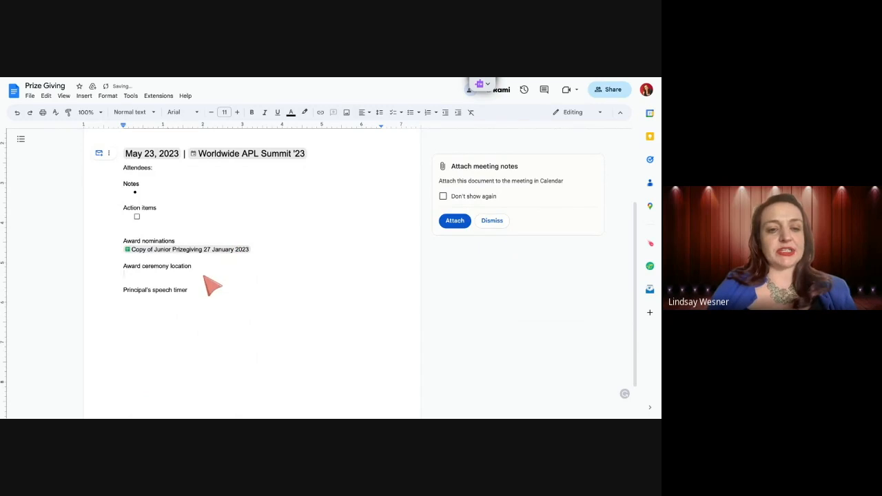
type("@")
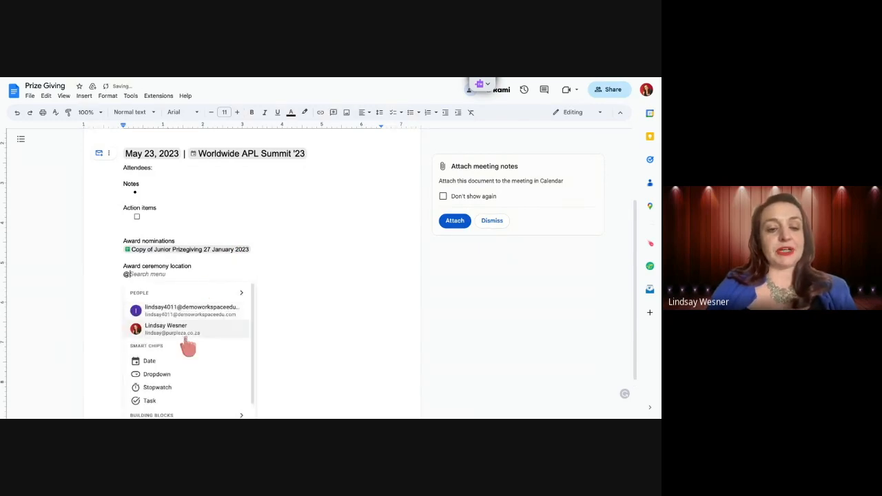
scroll(186, 345, "down", 3)
left_click(262, 293)
double_click(155, 276)
left_click(85, 97)
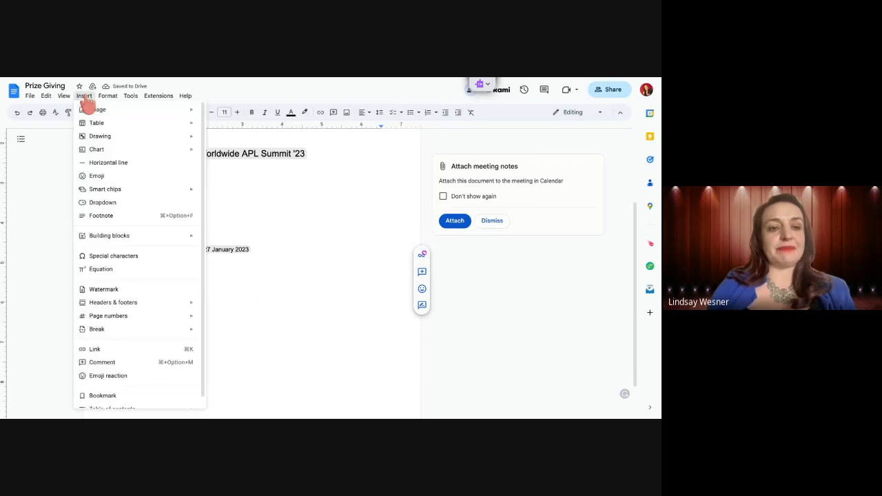
mouse_move(102, 192)
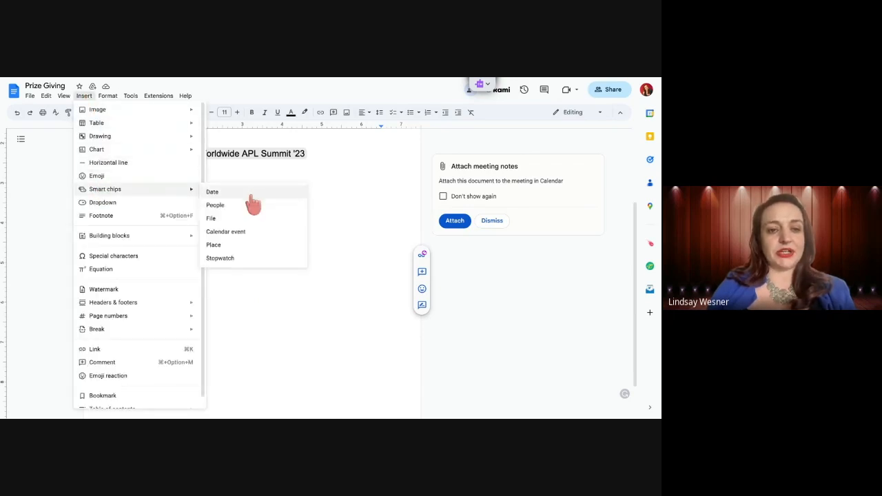
left_click(243, 246)
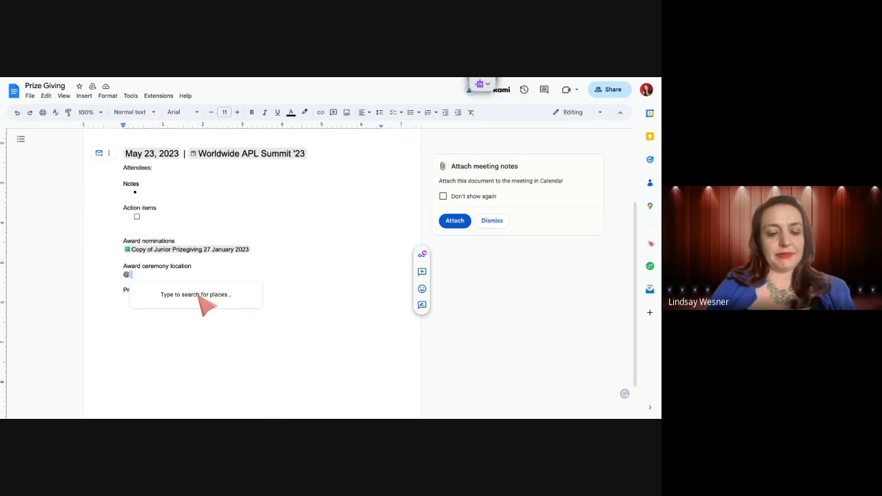
type("cap")
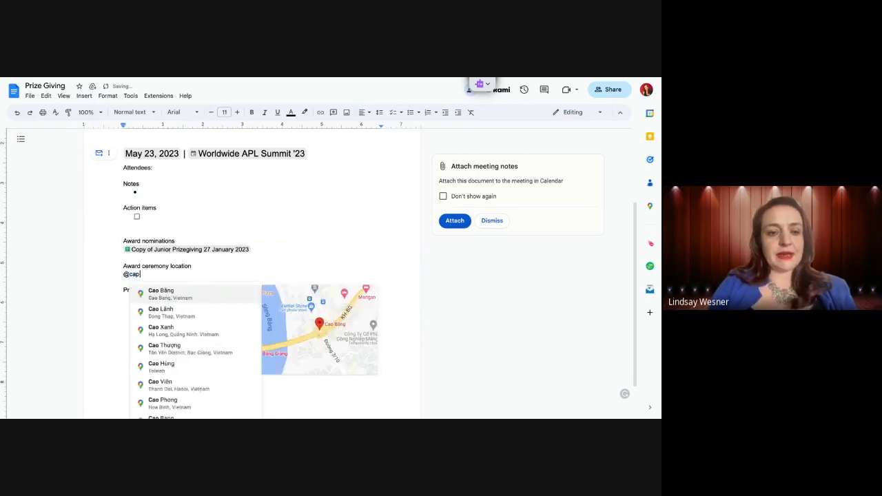
type("e town city hall")
left_click(227, 307)
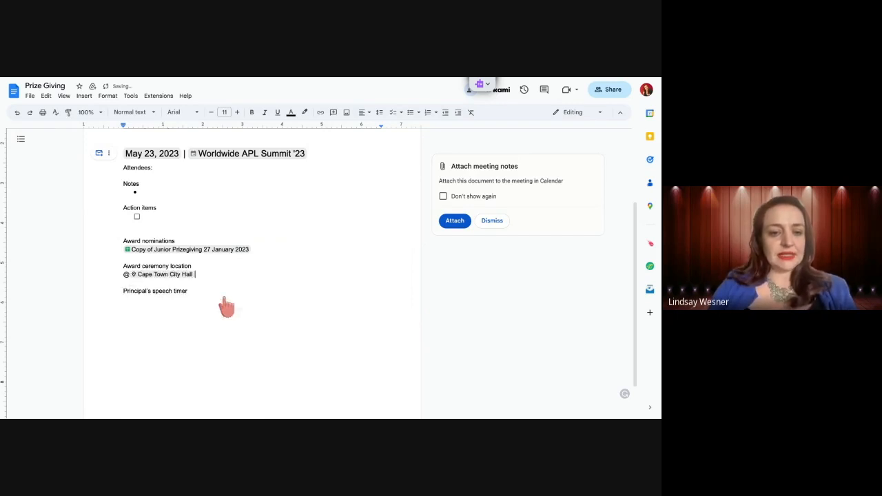
left_click(176, 275)
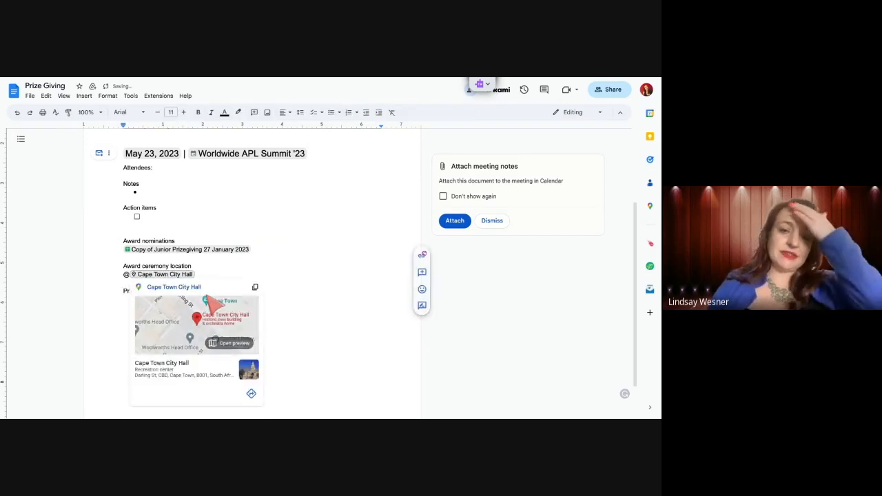
double_click(224, 275)
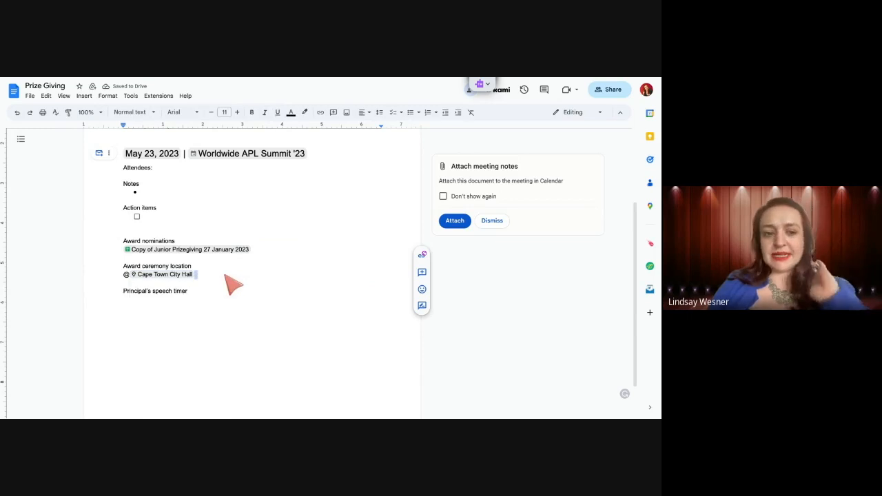
Insert a stopwatch chip on a new line below Principal's speech timer, then start and stop it
left_click(200, 292)
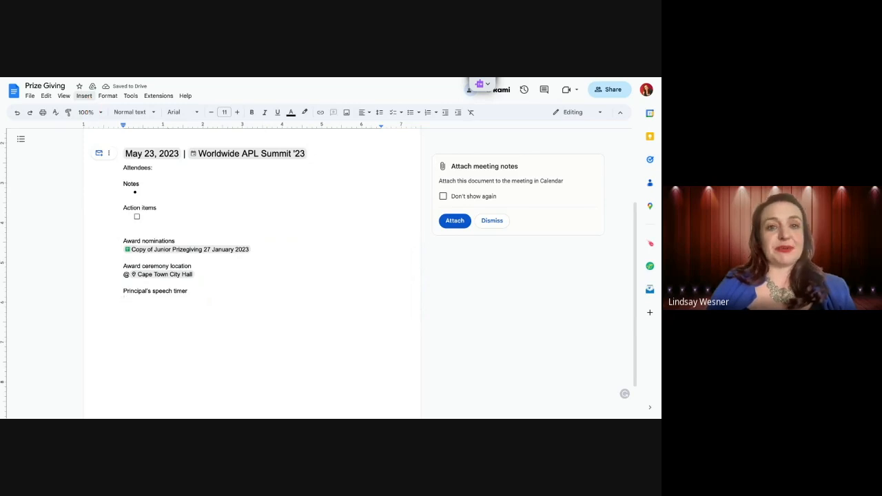
left_click(84, 96)
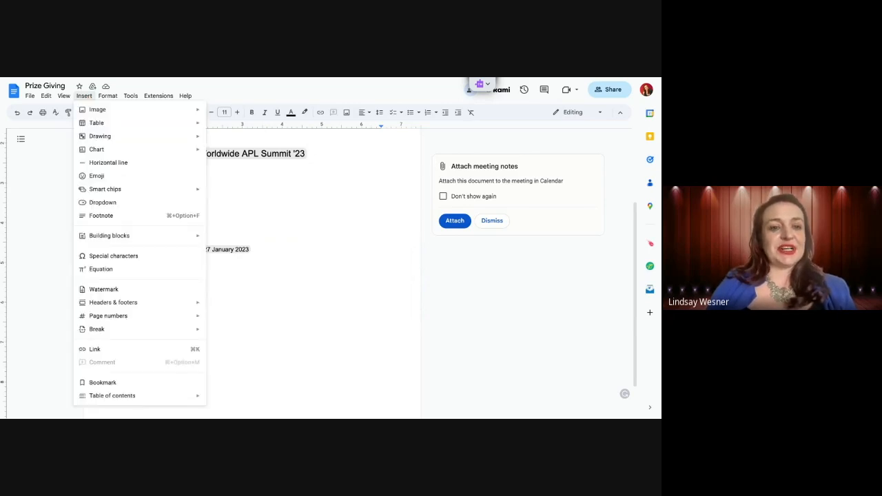
mouse_move(111, 192)
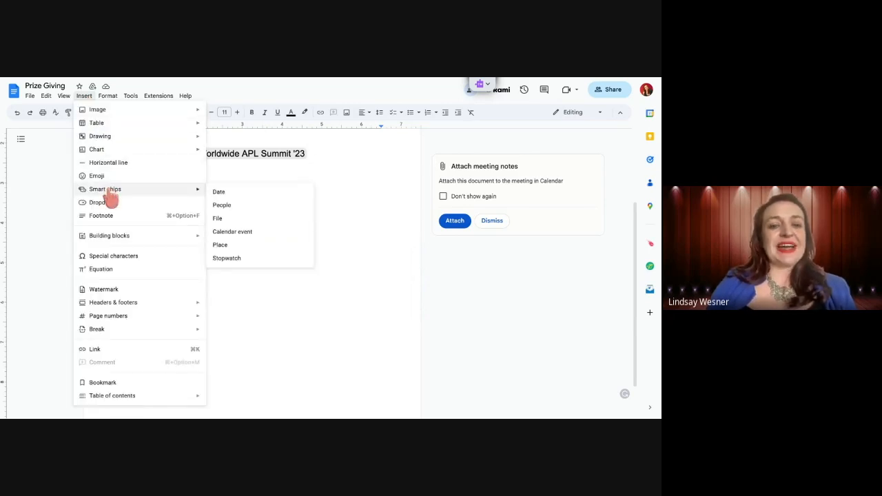
left_click(244, 262)
mouse_move(153, 307)
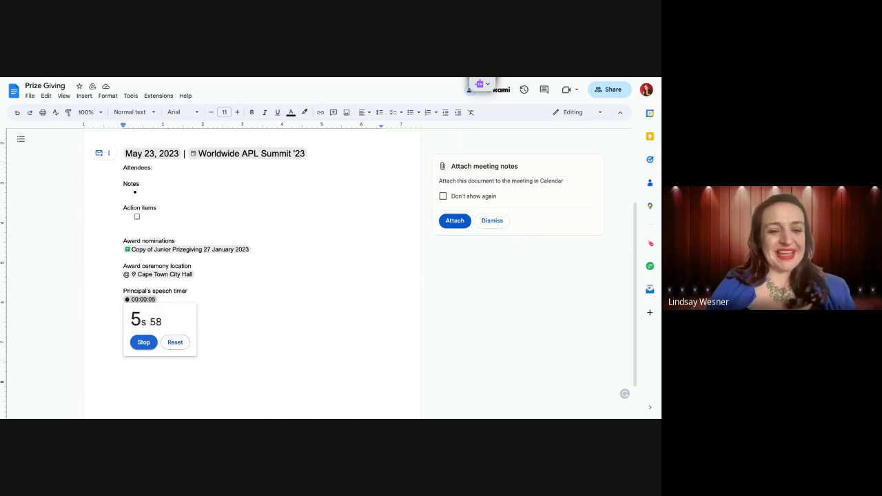
left_click(143, 342)
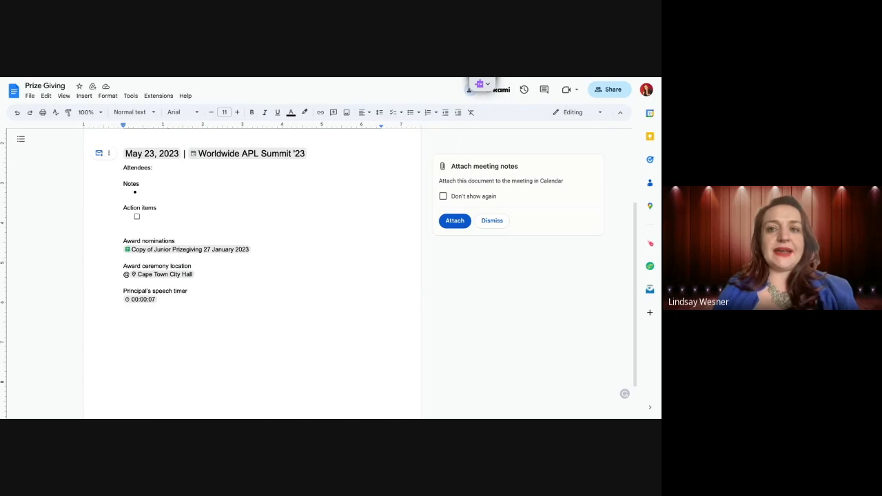
Add a Task heading below the stopwatch, with a people chip for the first committee member and the text Book prizes beneath it
key("Return")
type("Task")
key("Return")
type("@iren")
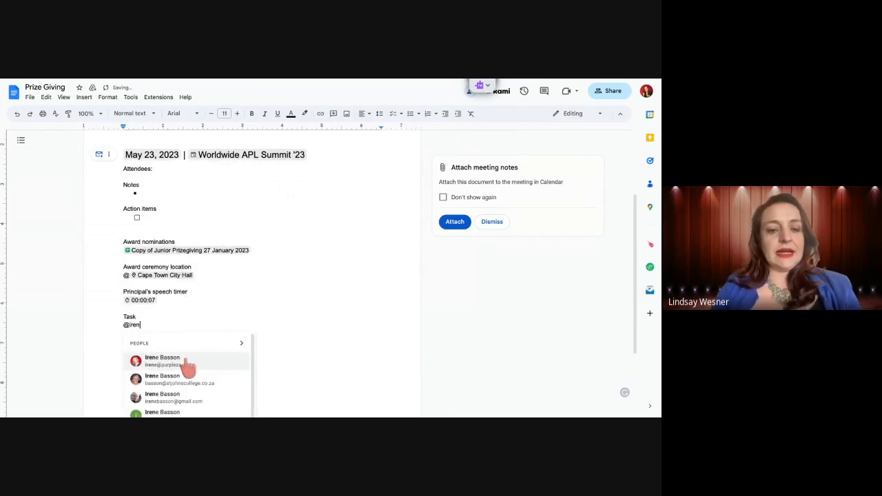
left_click(186, 362)
type("Bo")
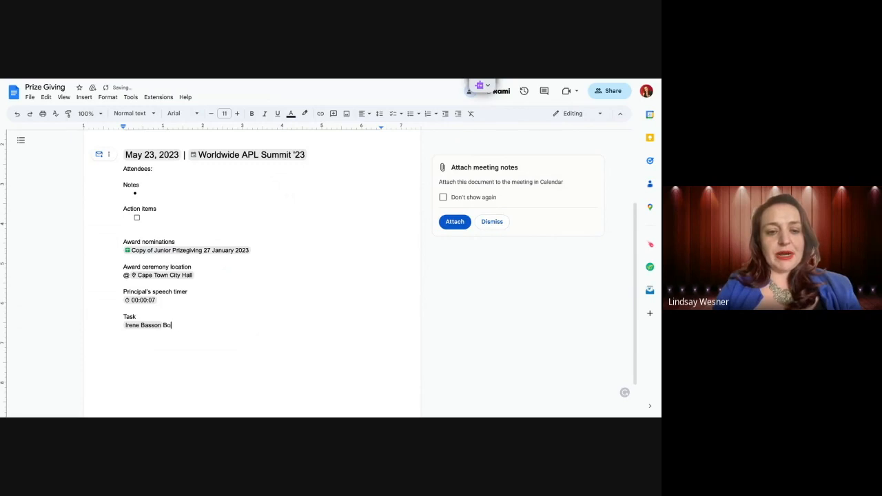
type("ok prizes")
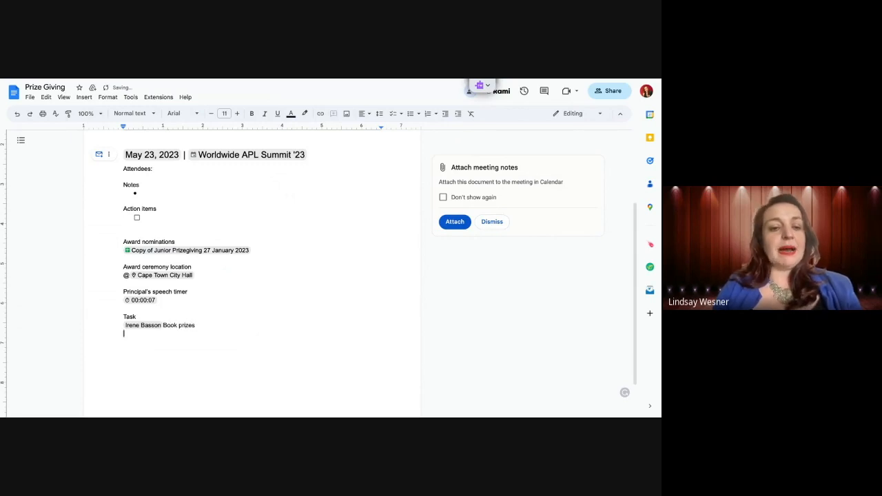
Insert a preset Project status dropdown on the line below Book prizes and set it to In Progress
left_click(84, 97)
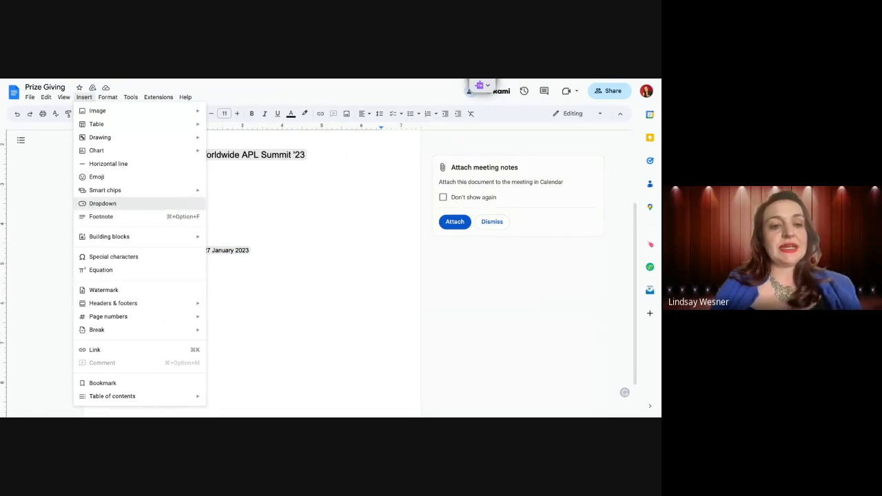
left_click(102, 203)
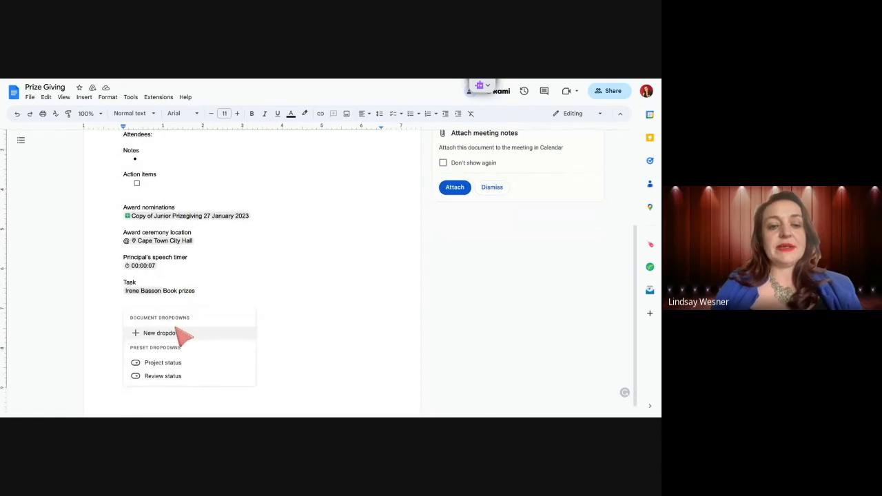
scroll(178, 353, "down", 1)
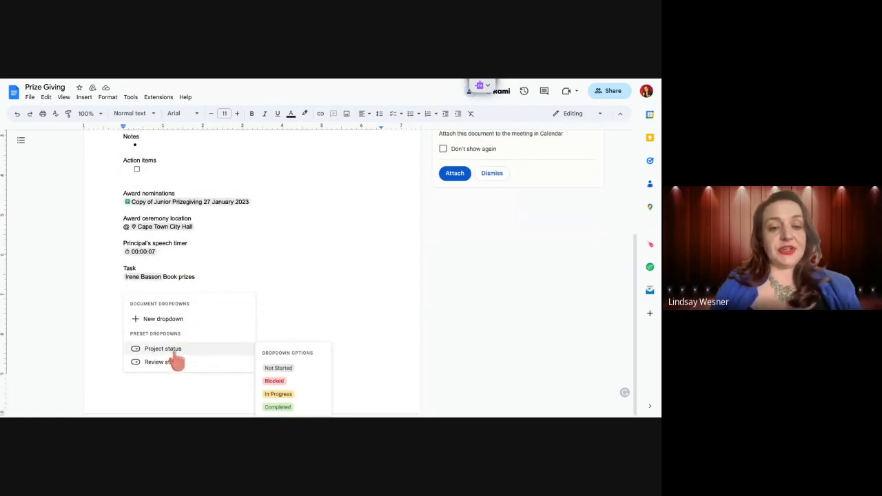
left_click(176, 351)
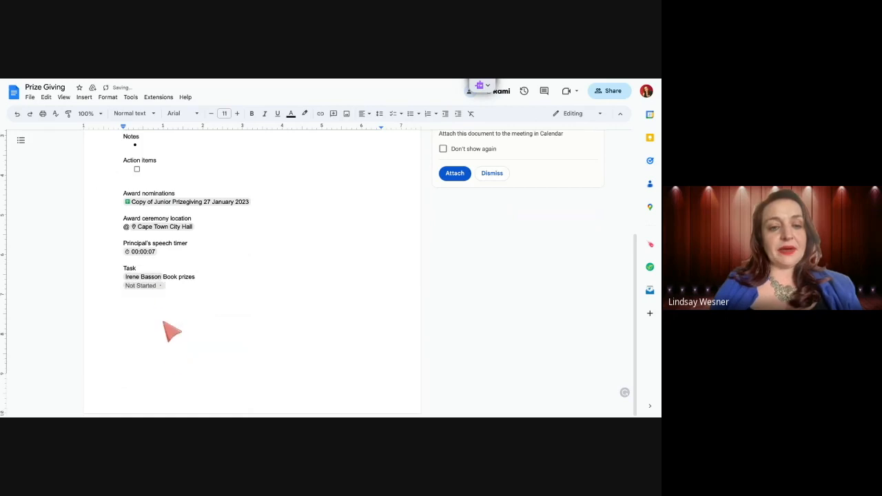
left_click(146, 287)
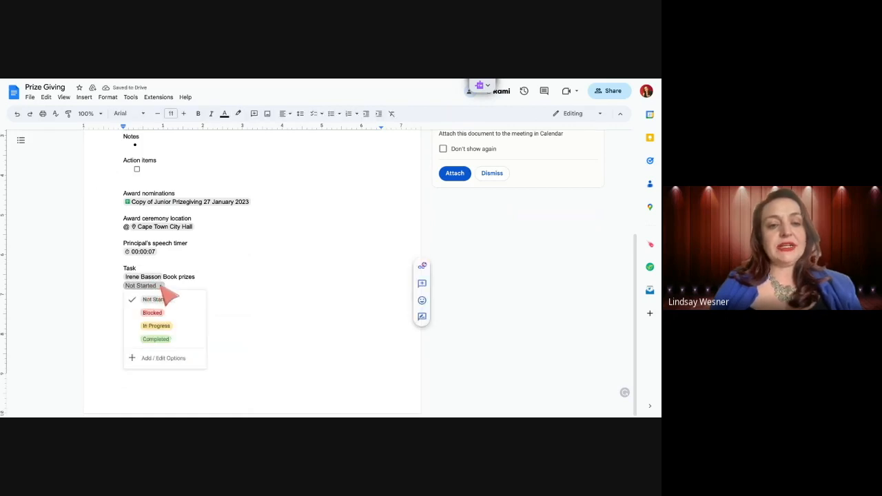
left_click(157, 326)
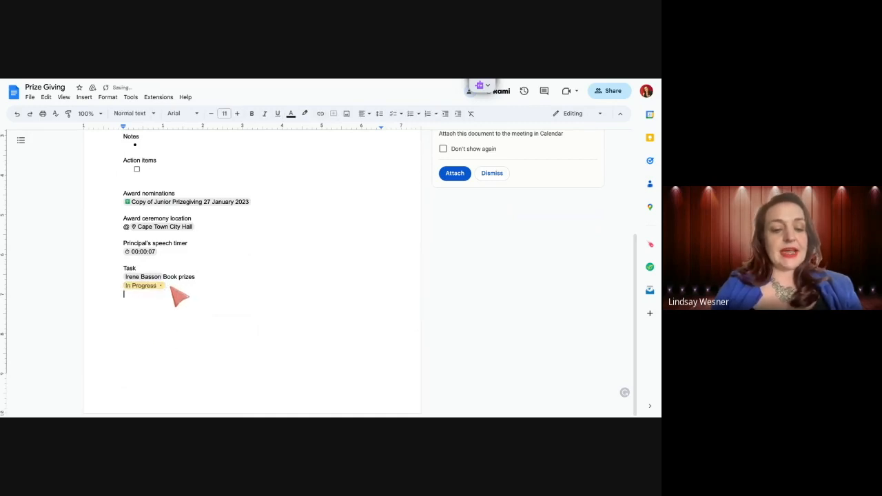
Add a task line below the In Progress dropdown with a people chip for the second committee member and the text Certificate
type("@ca")
left_click(163, 332)
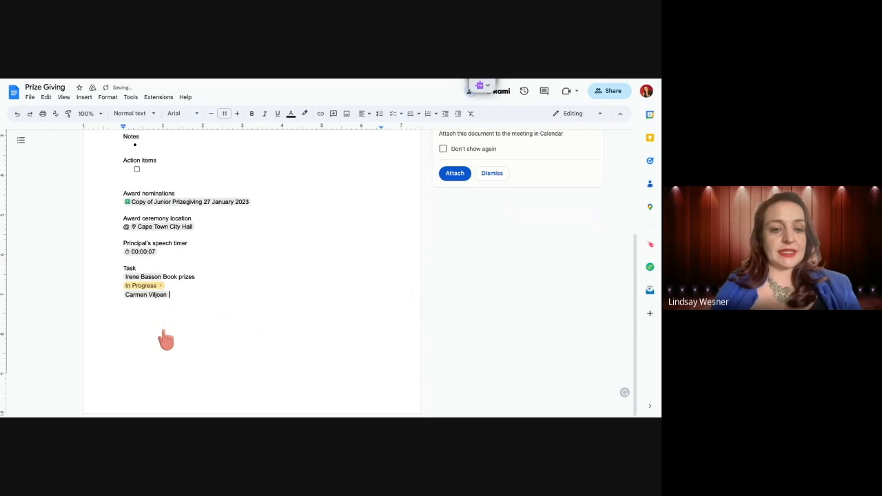
type("Certifi")
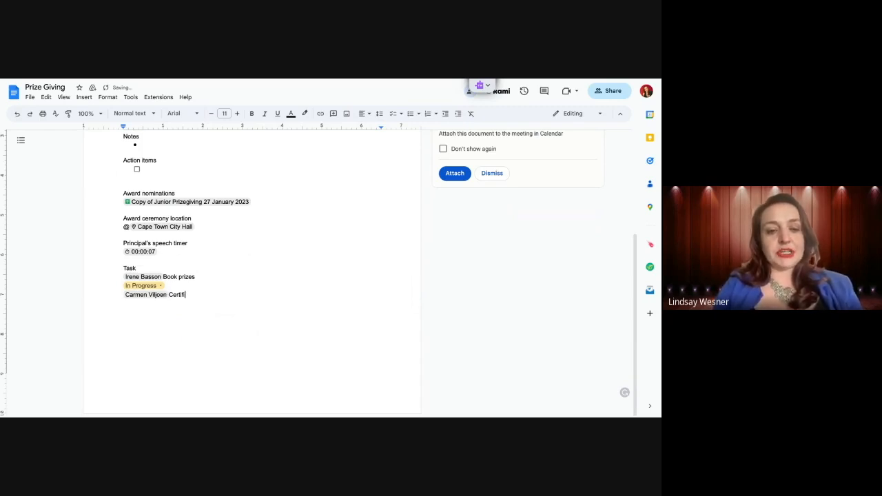
type("cate")
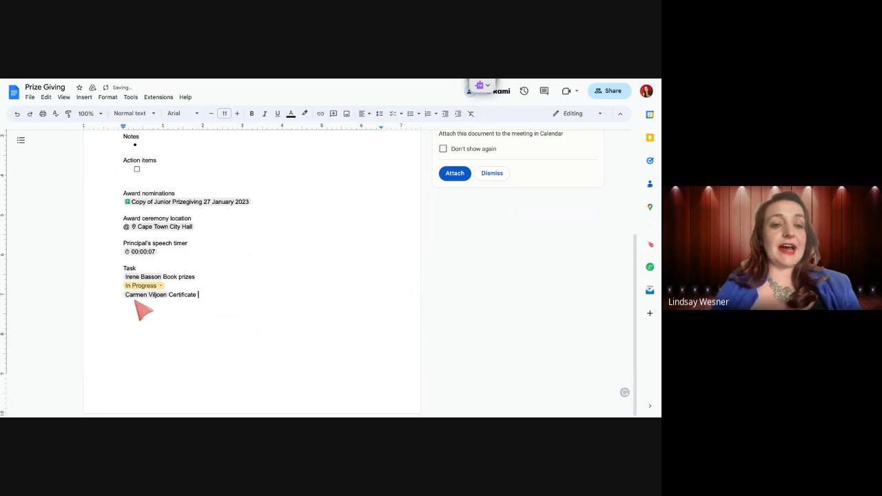
Insert a preset Project status dropdown after Certificate and set it to Completed
left_click(84, 97)
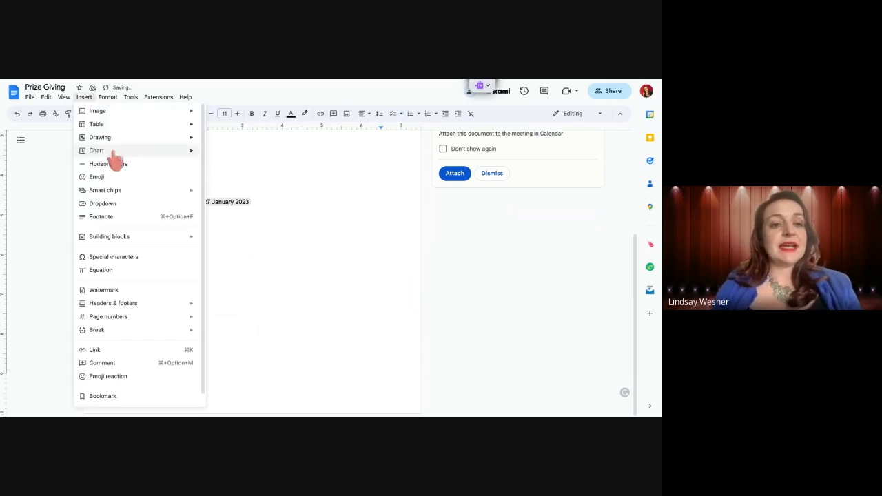
left_click(122, 206)
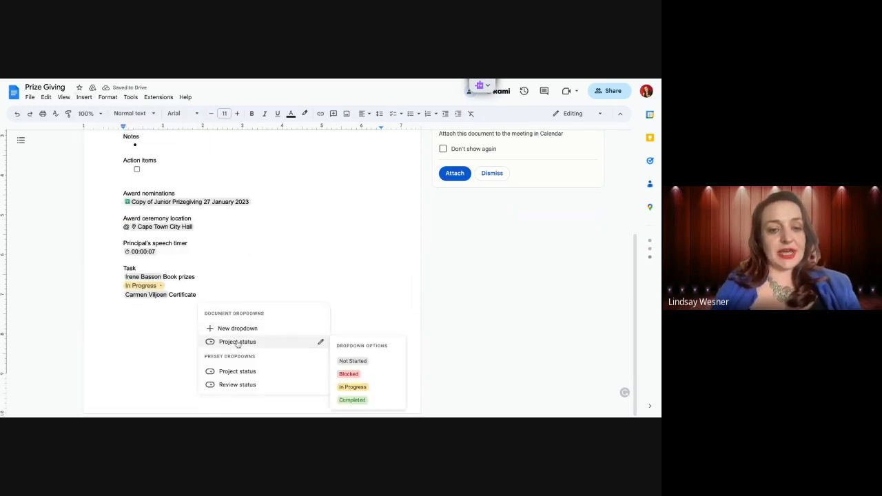
left_click(251, 375)
left_click(235, 295)
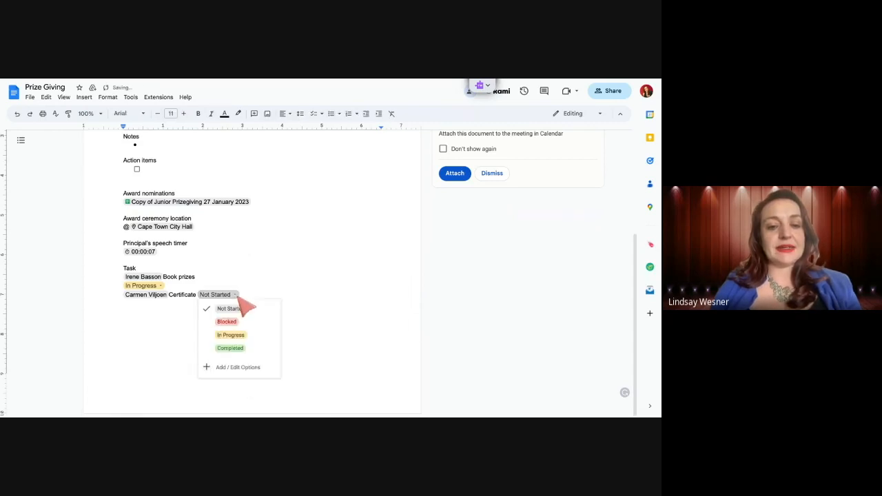
left_click(234, 348)
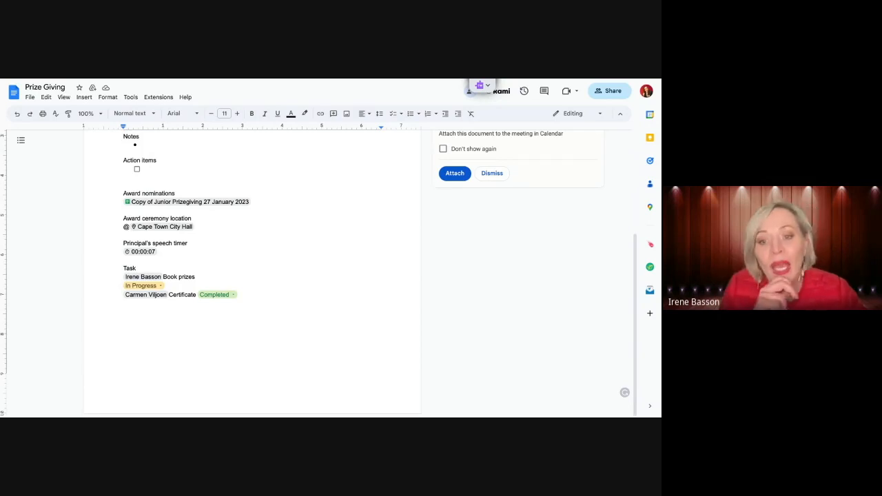
Open the spreadsheet linked below Award nominations and examine the tasks and people responsible on its To Do sheet
left_click(207, 203)
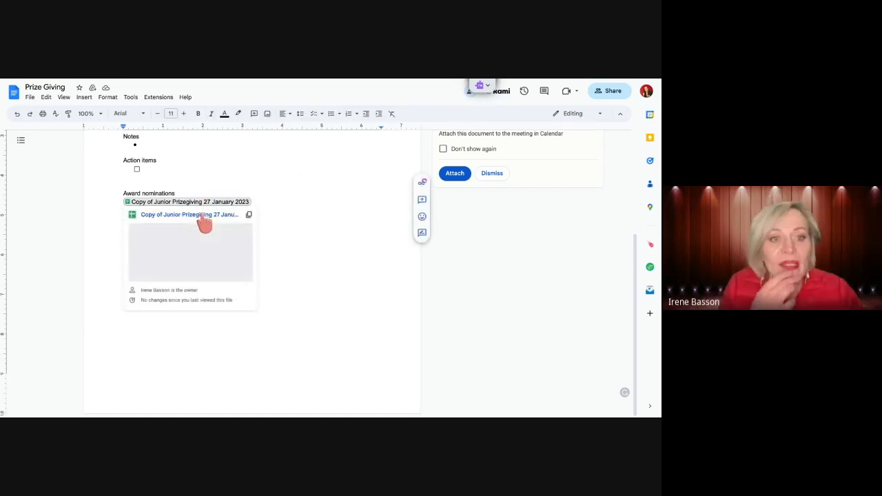
left_click(214, 202)
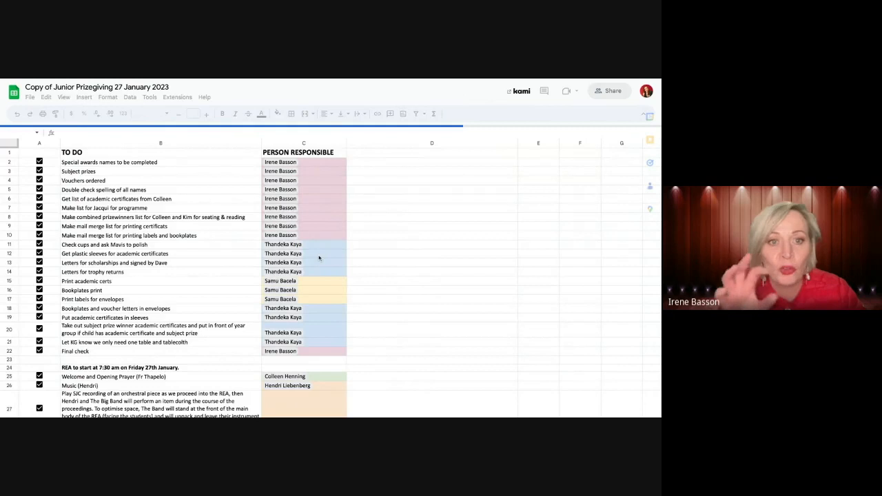
scroll(318, 258, "down", 3)
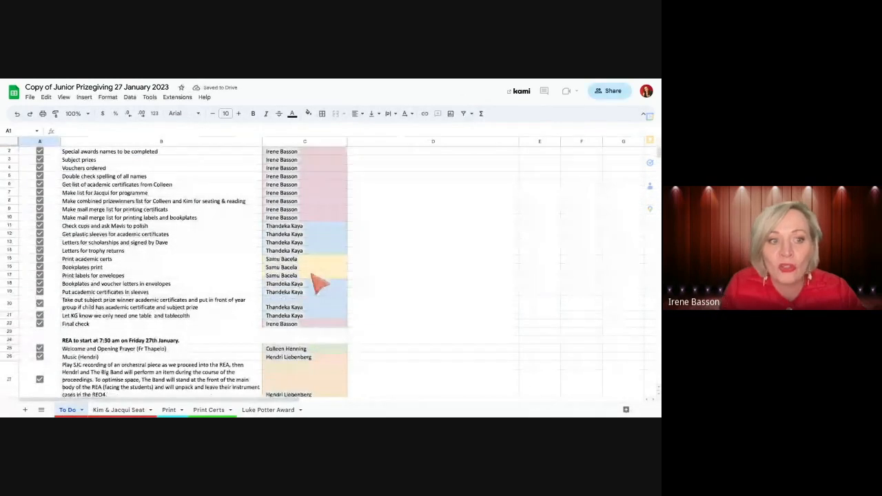
scroll(316, 281, "down", 5)
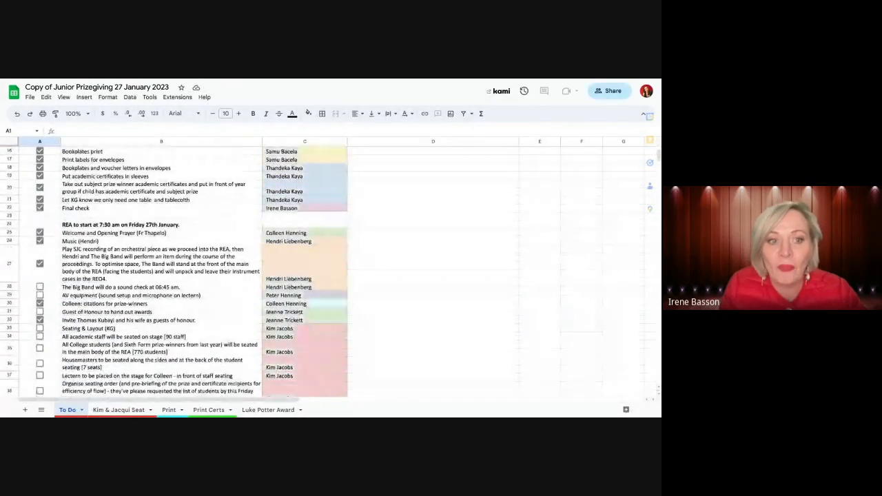
scroll(315, 281, "down", 1)
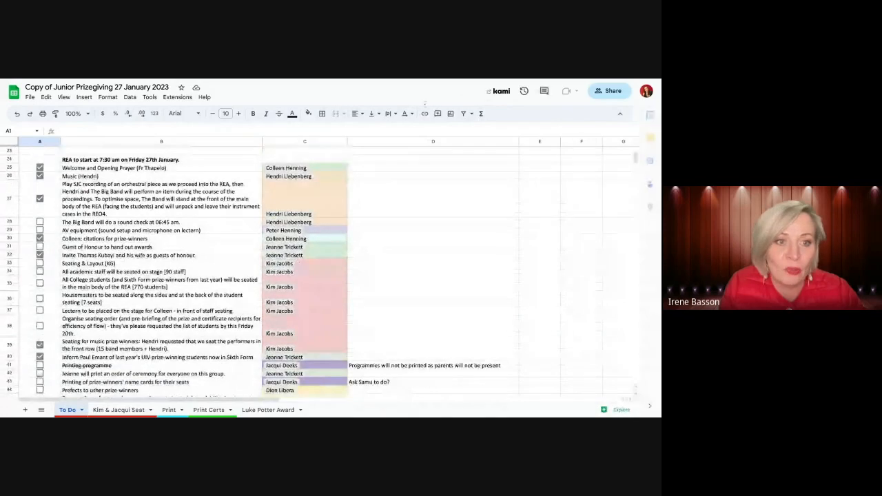